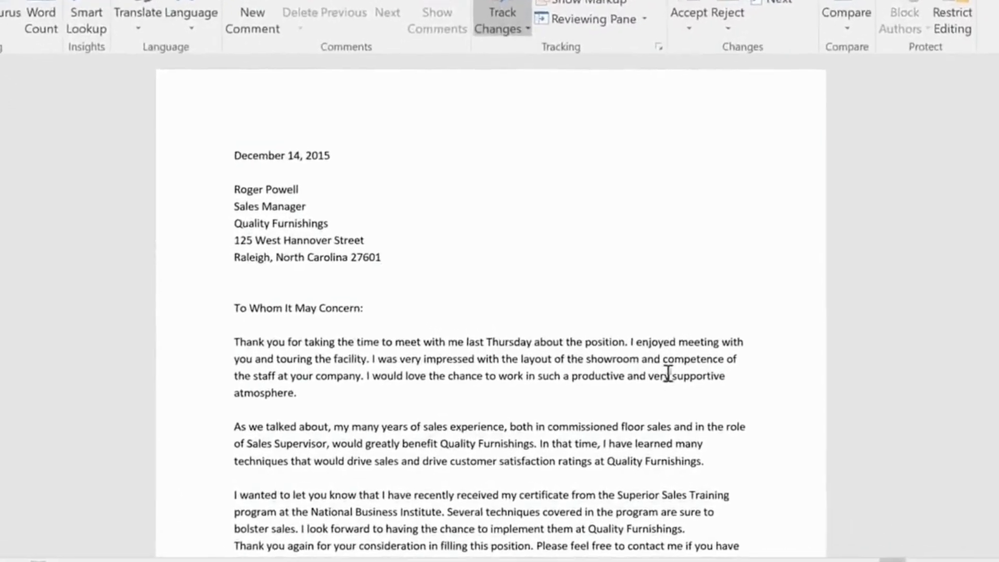
- With changes tracked, delete "very" before "supportive" and insert "Sales Associate" before "position" in the first paragraph
{"action": "mouse_move", "coordinate": [649, 385]}
{"action": "left_mouse_down"}
{"action": "mouse_move", "coordinate": [637, 386]}
{"action": "mouse_move", "coordinate": [653, 371]}
{"action": "left_mouse_up"}
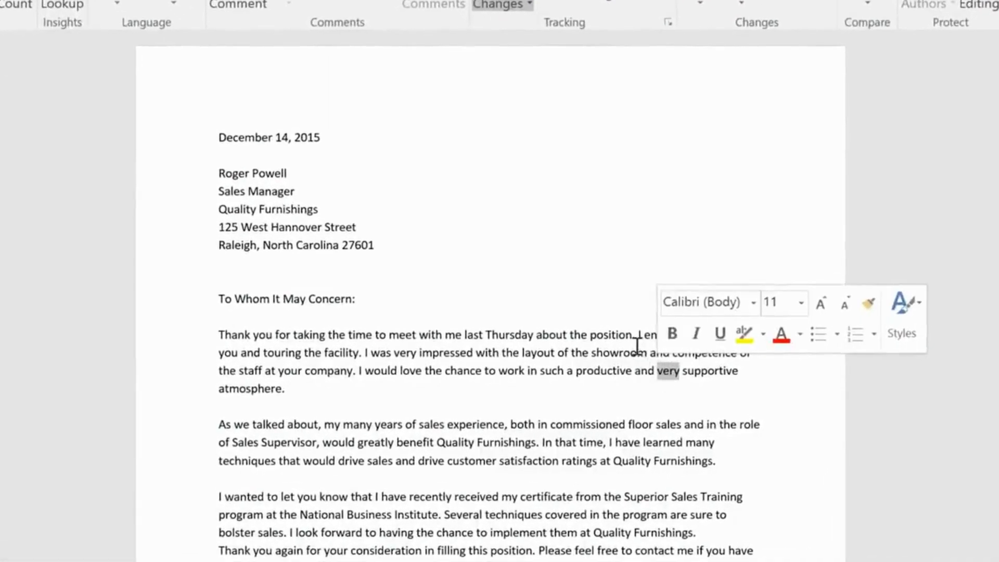
{"action": "key", "text": "Delete"}
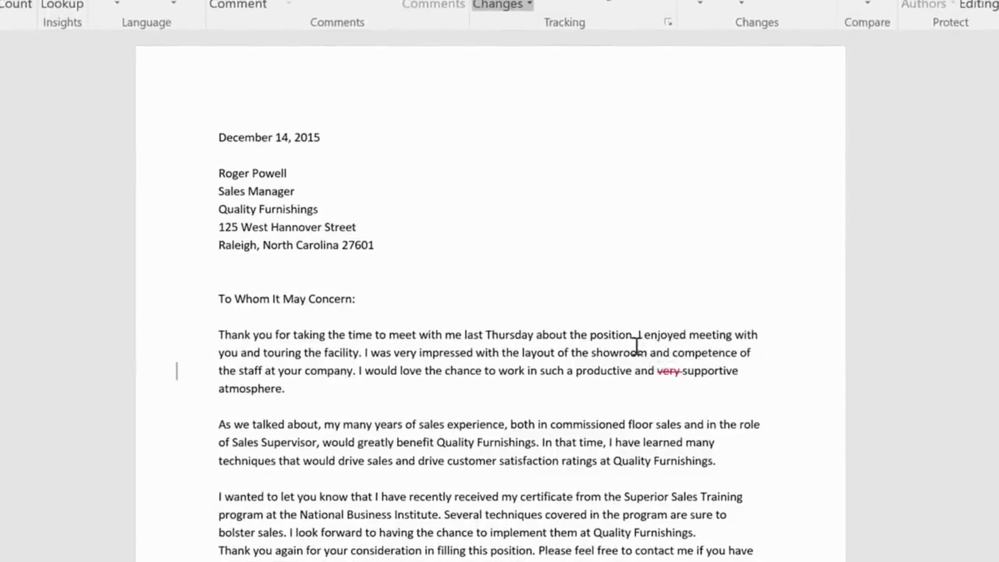
{"action": "left_click", "coordinate": [592, 337]}
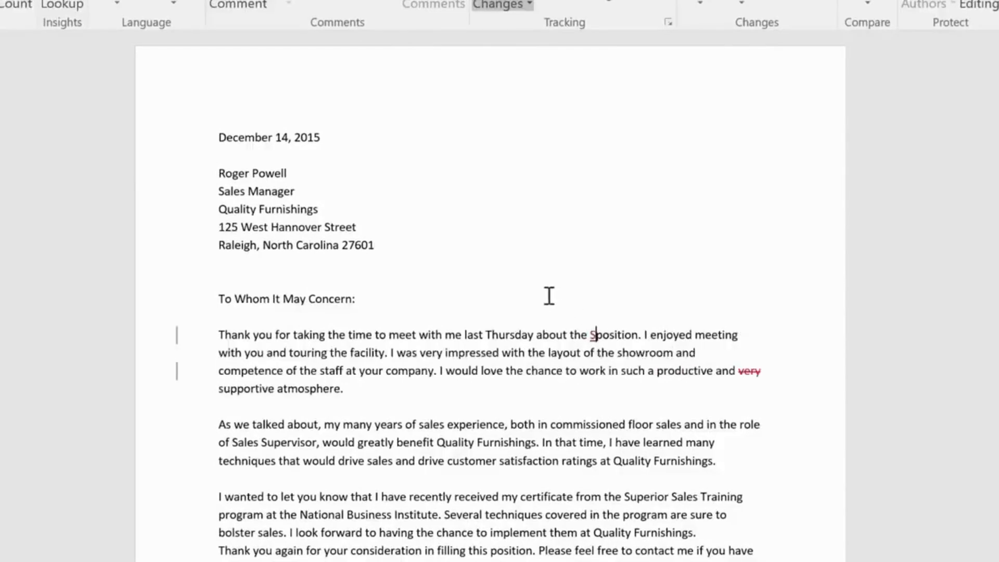
{"action": "type", "text": "Sales Associate"}
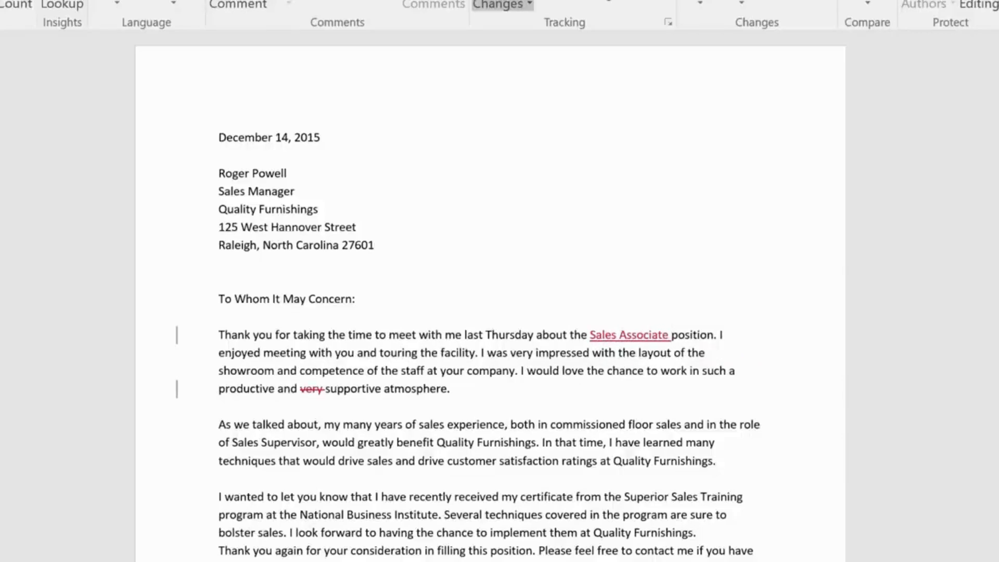
- Add the comment "Address to hiring authority instead." to the salutation "To Whom It May Concern:"
{"action": "left_click_drag", "start_coordinate": [217, 295], "coordinate": [357, 301]}
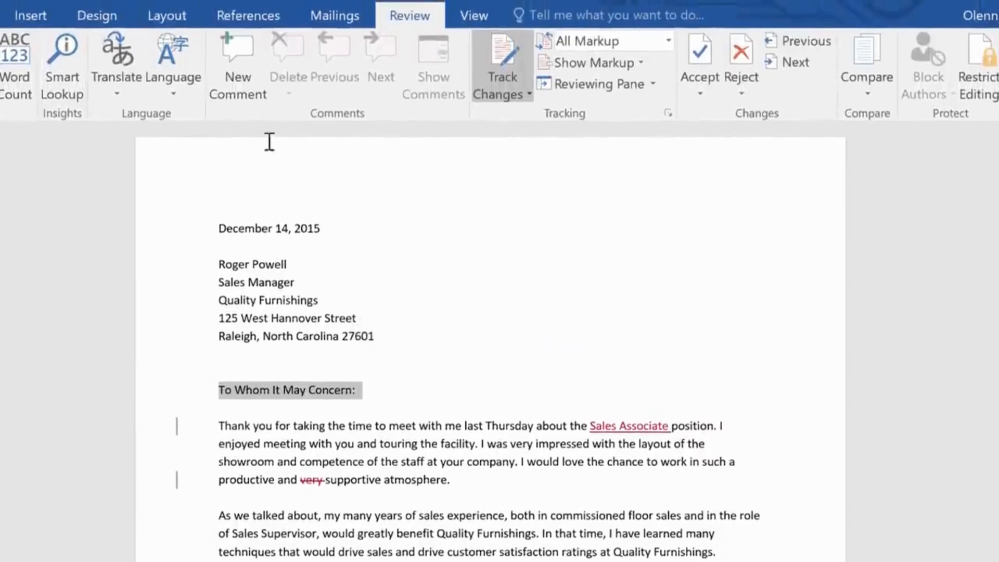
{"action": "left_click", "coordinate": [242, 74]}
{"action": "type", "text": "A"}
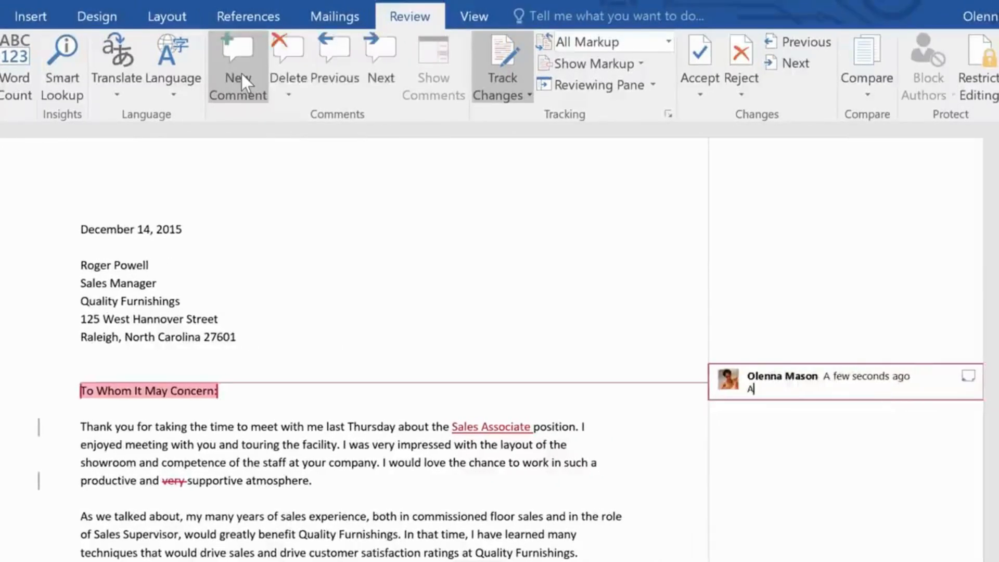
{"action": "type", "text": "ddress to hiring auth"}
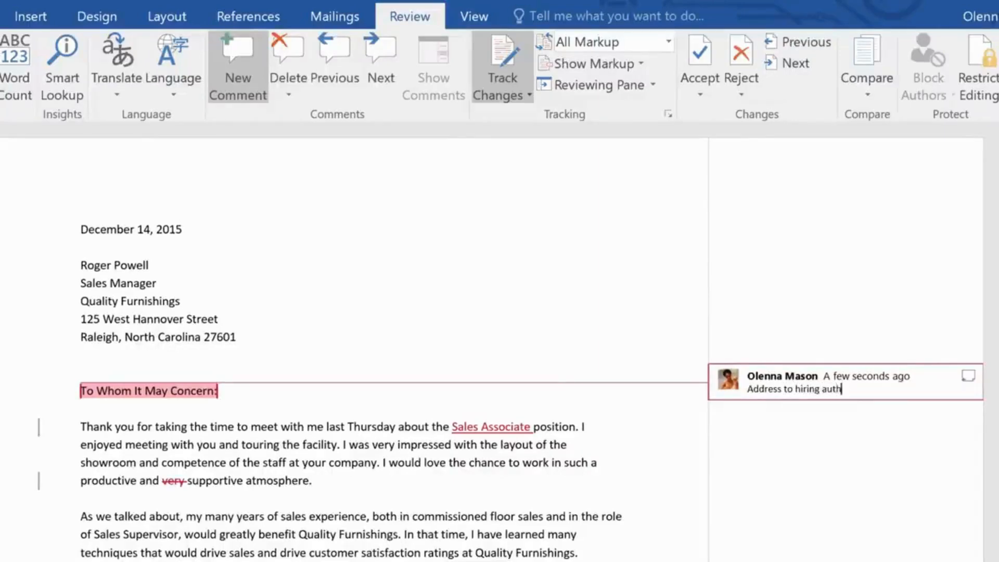
{"action": "type", "text": "ority instead."}
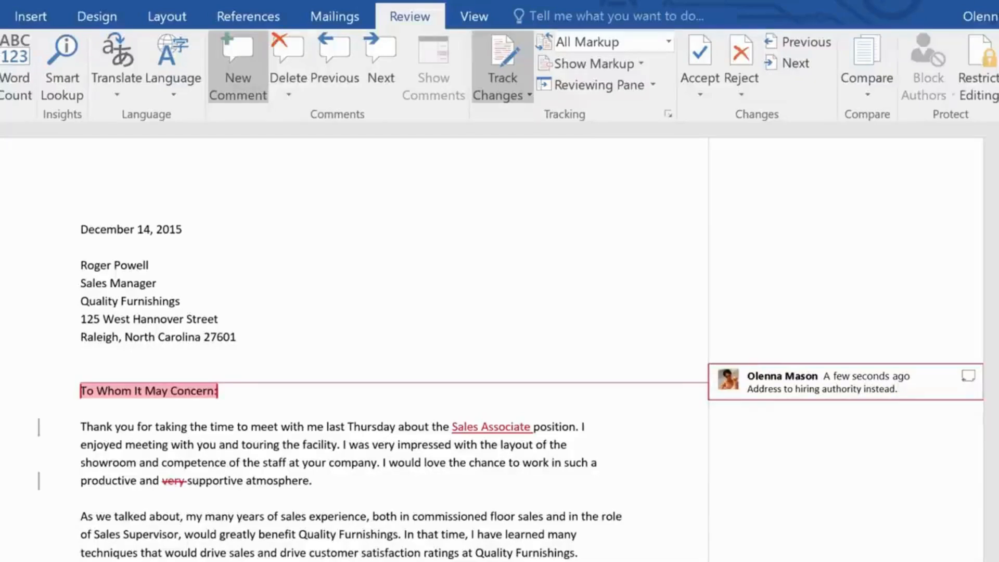
{"action": "key", "text": "Escape"}
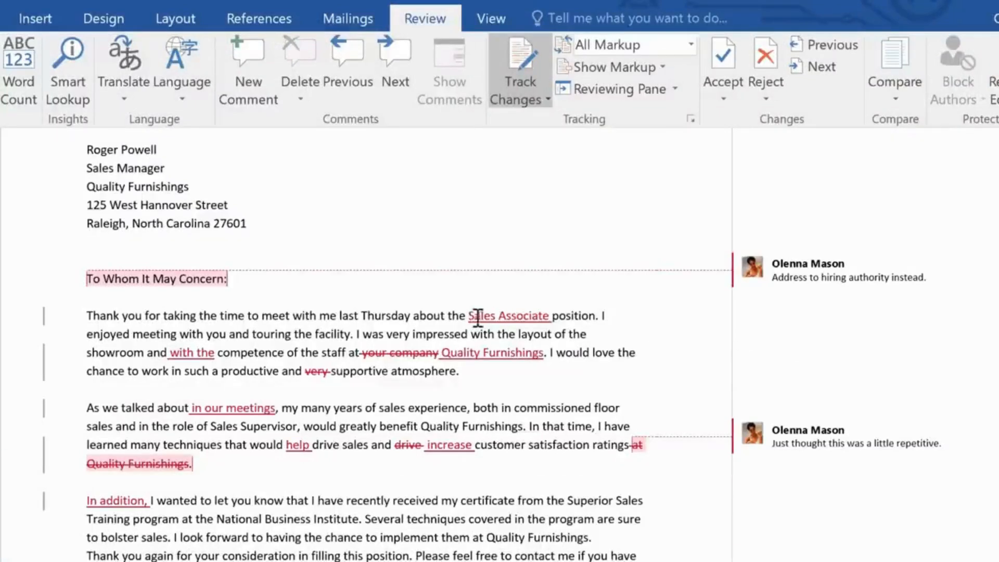
- Accept only the tracked insertion "Sales Associate" in the first paragraph
{"action": "left_click_drag", "start_coordinate": [469, 316], "coordinate": [551, 318]}
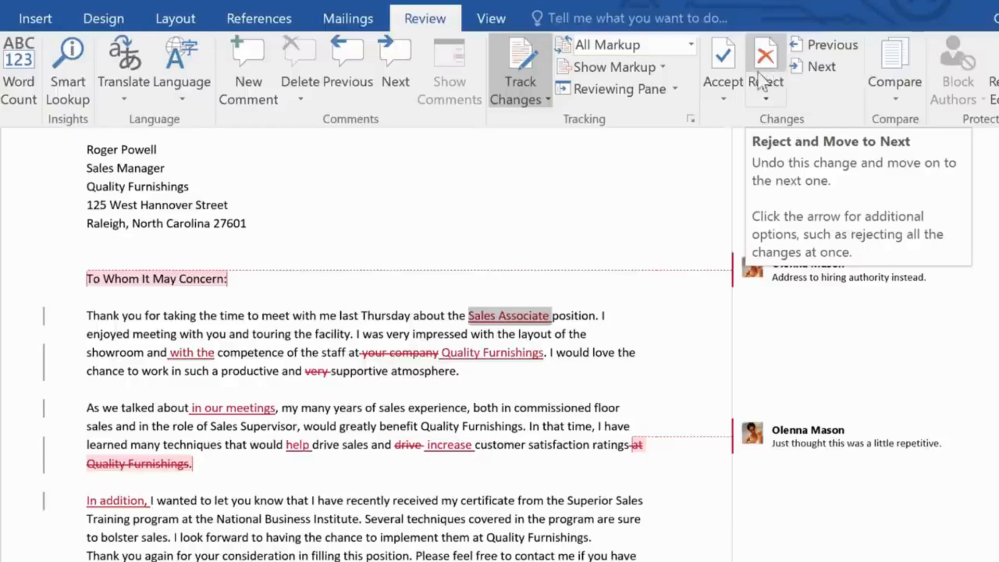
{"action": "left_click", "coordinate": [733, 98]}
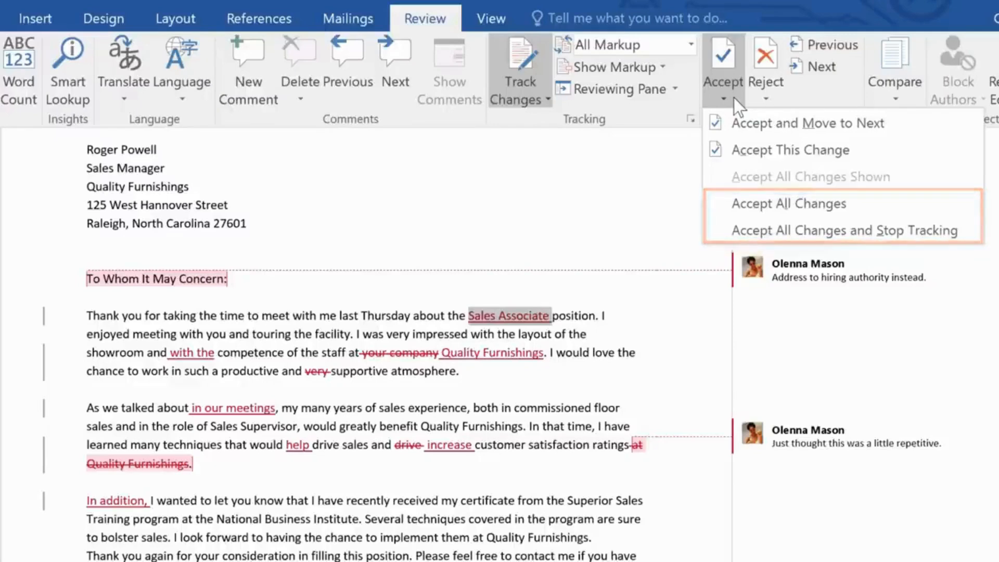
{"action": "left_click", "coordinate": [732, 151]}
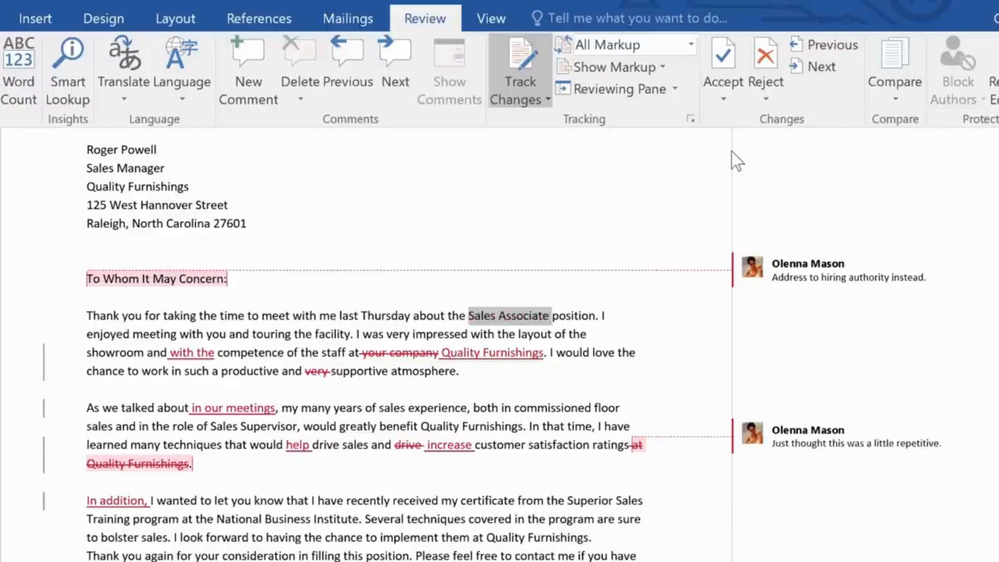
- Delete all comments in the document
{"action": "left_click", "coordinate": [797, 271]}
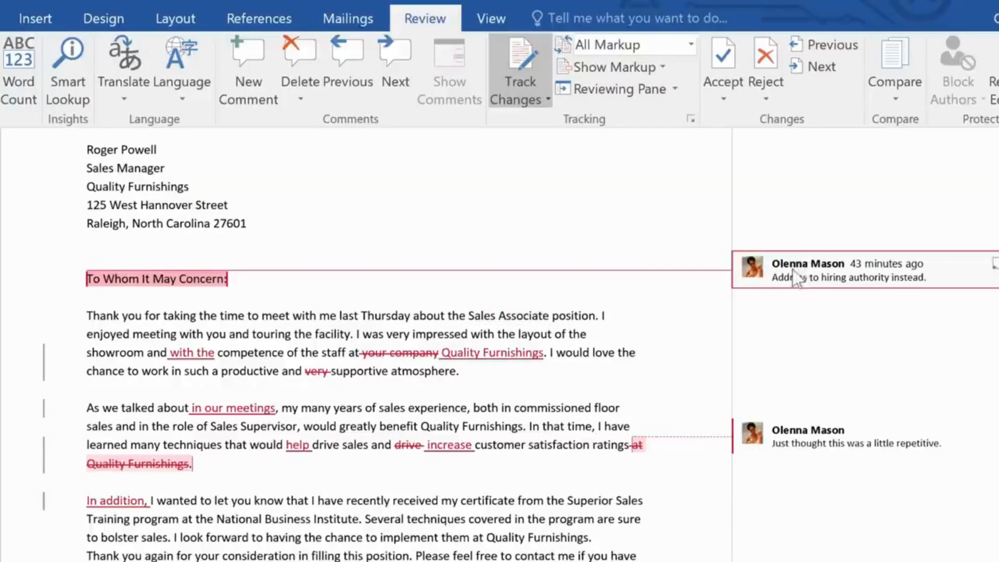
{"action": "left_click", "coordinate": [301, 96]}
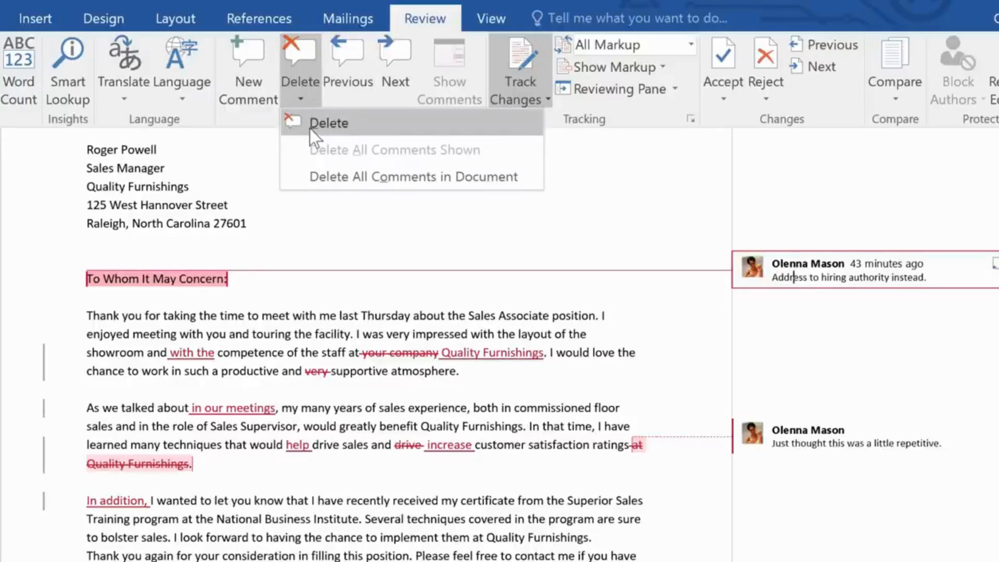
{"action": "left_click", "coordinate": [312, 177]}
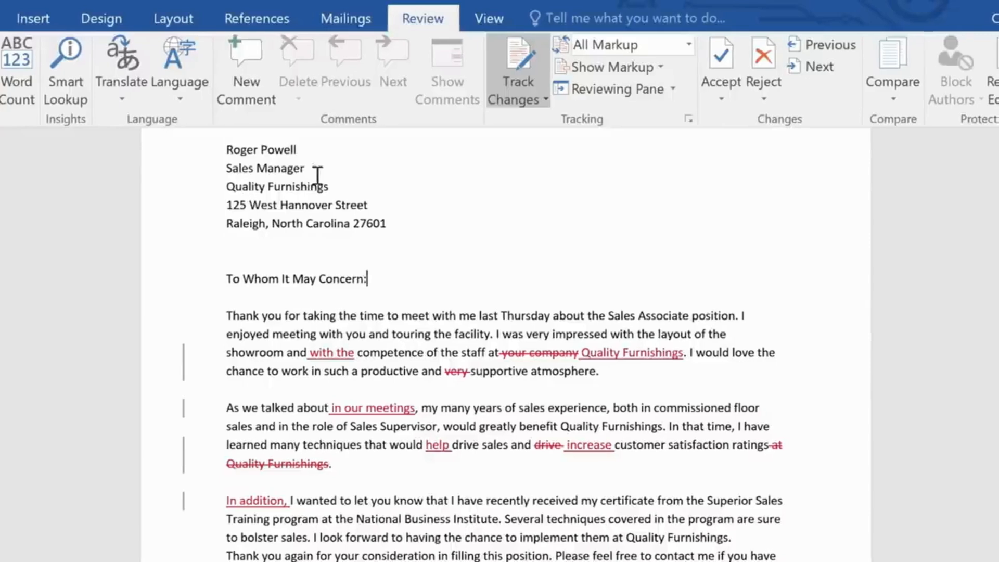
- Show the revisions in balloons and set the markup display to No Markup
{"action": "left_click", "coordinate": [660, 66]}
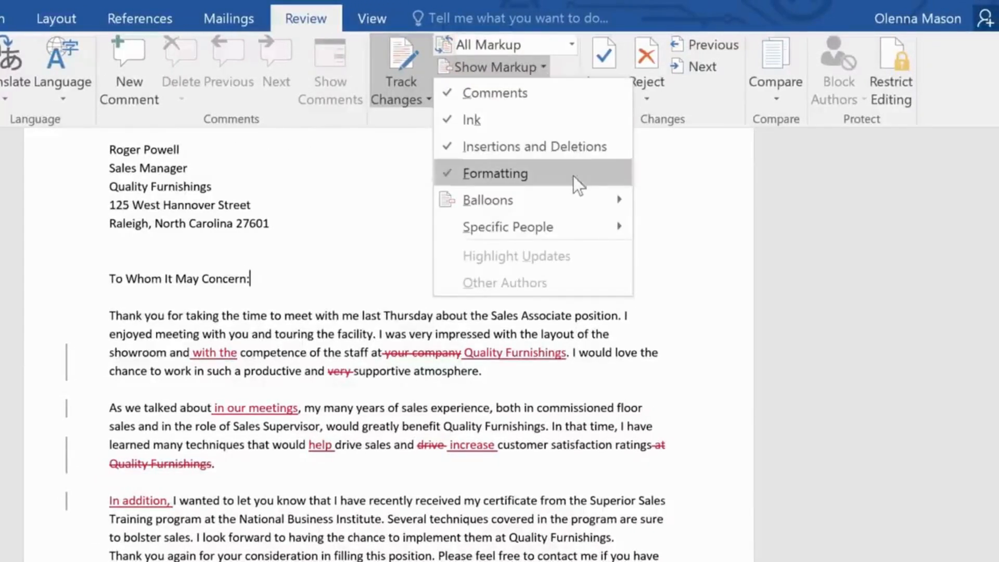
{"action": "mouse_move", "coordinate": [574, 189]}
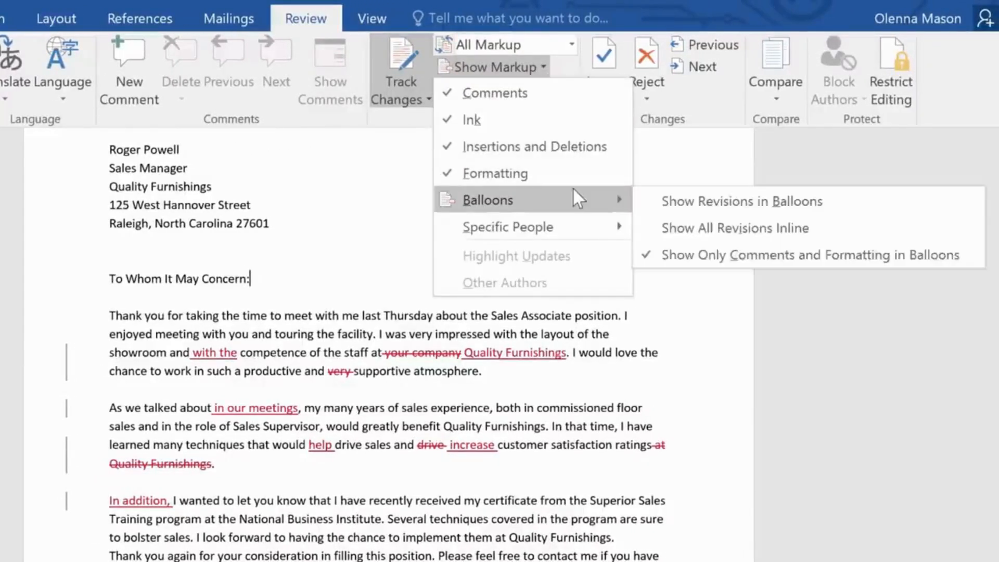
{"action": "left_click", "coordinate": [656, 198]}
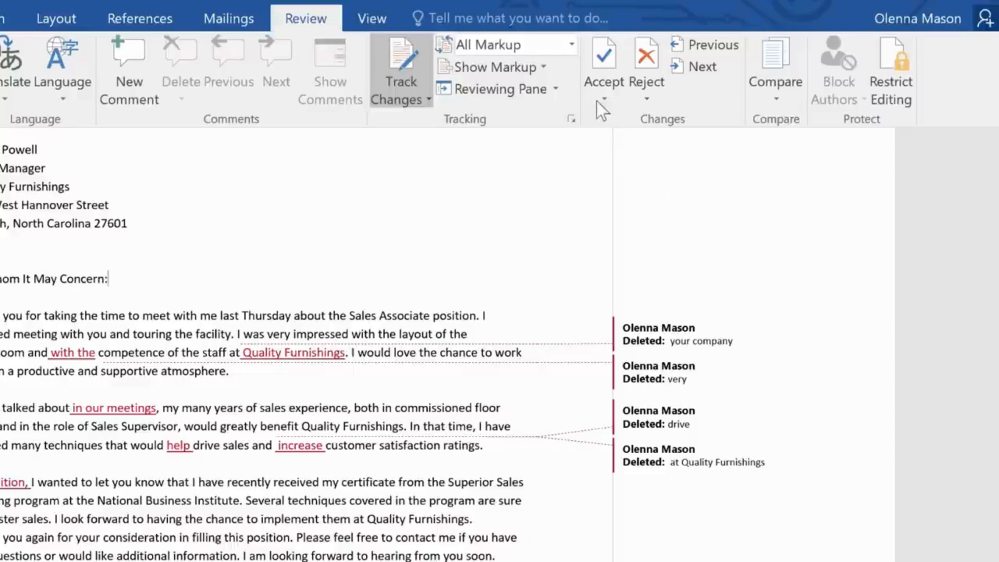
{"action": "left_click", "coordinate": [572, 46]}
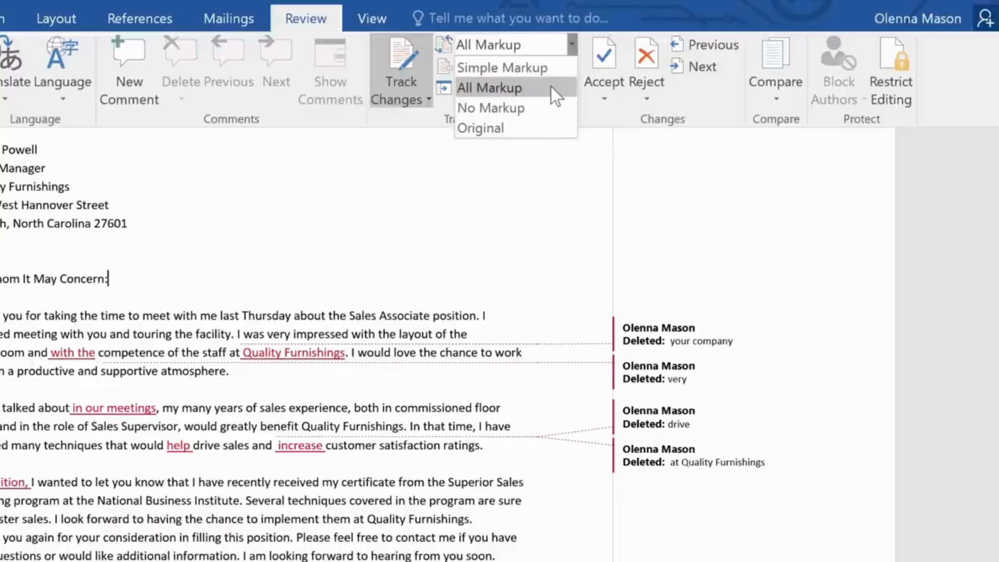
{"action": "left_click", "coordinate": [532, 109]}
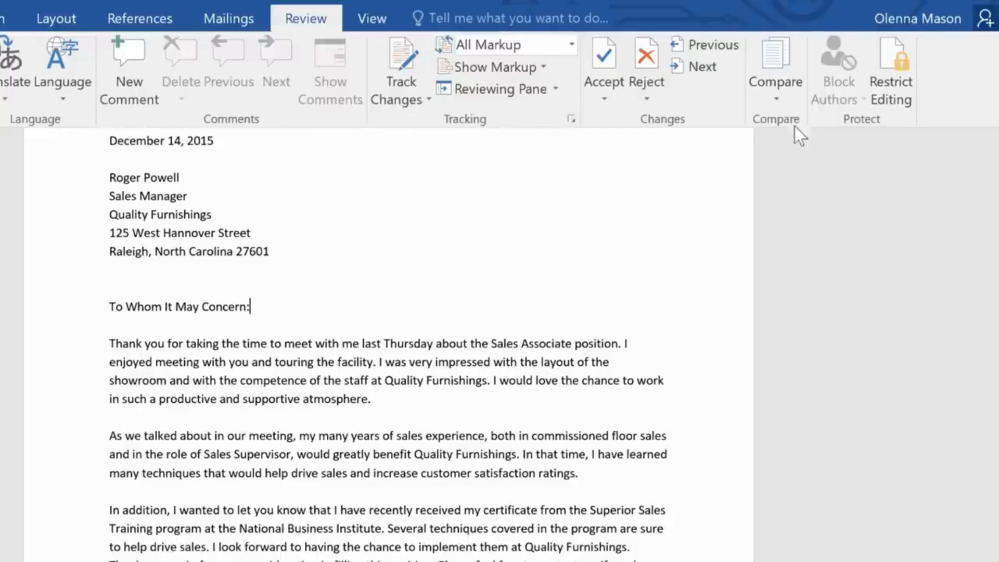
- Compare Thank You Letter - original.docx as the original document with Thank You_revised as the revised document
{"action": "left_click", "coordinate": [785, 92]}
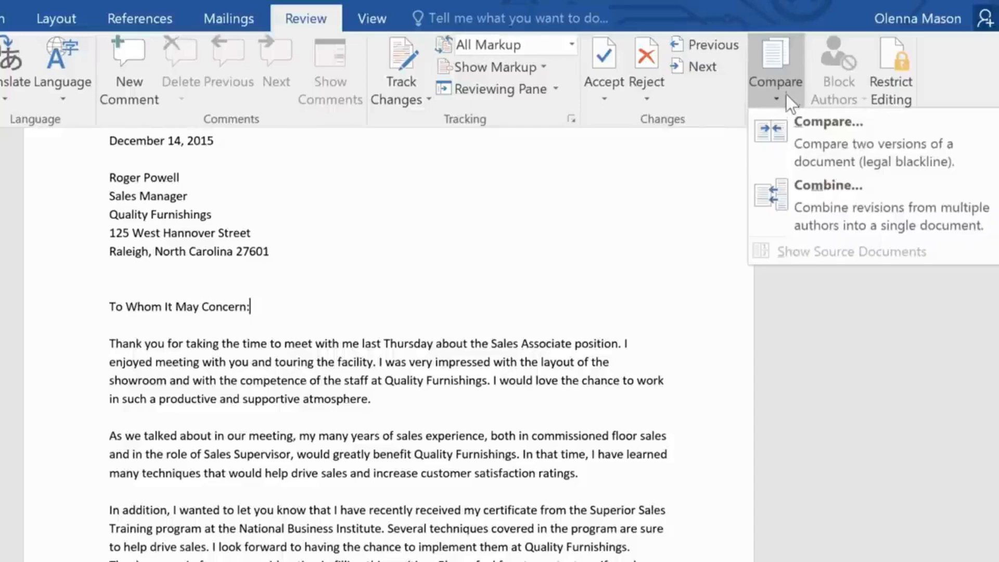
{"action": "left_click", "coordinate": [785, 143]}
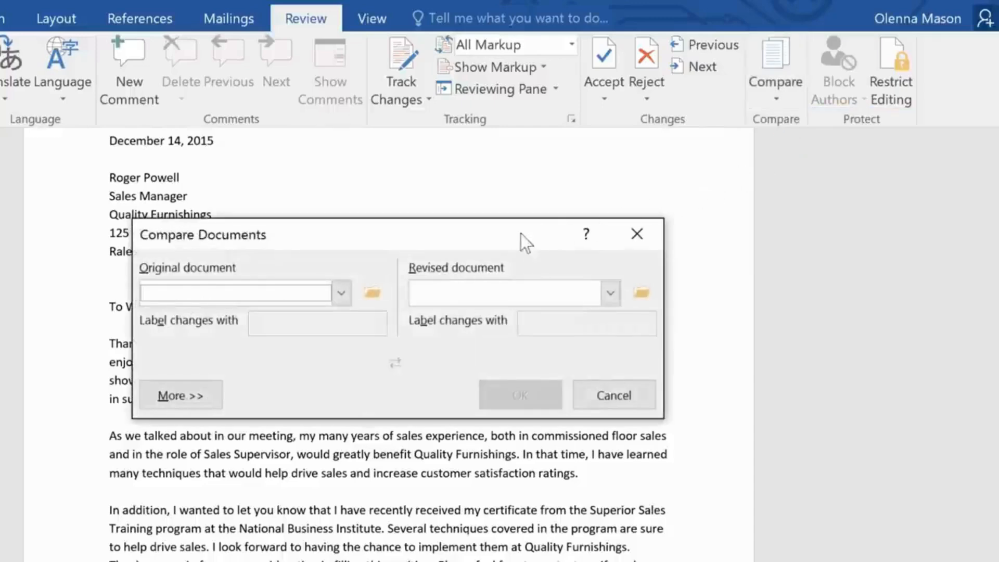
{"action": "left_click", "coordinate": [342, 292]}
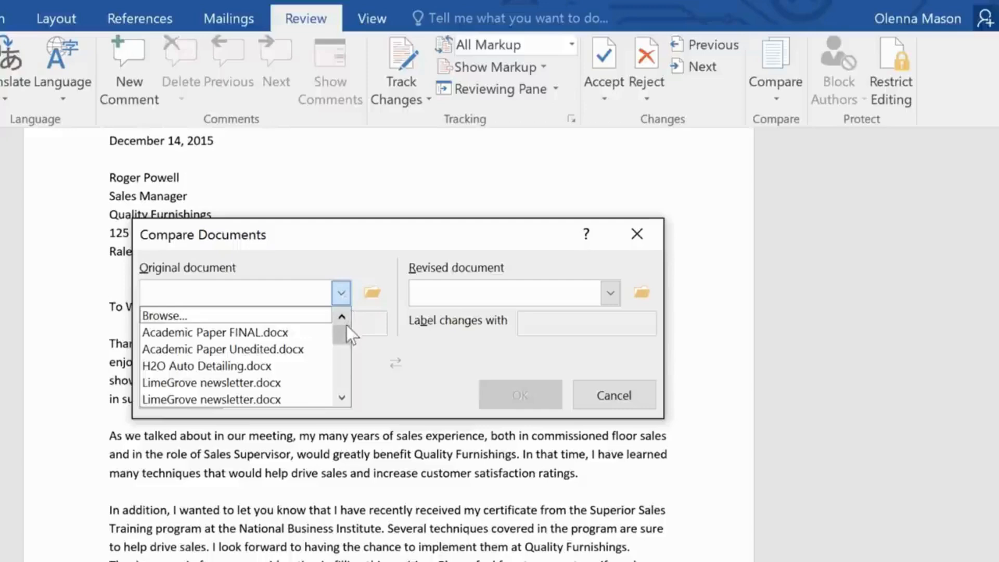
{"action": "left_click_drag", "start_coordinate": [345, 325], "coordinate": [345, 382]}
{"action": "left_click", "coordinate": [286, 352]}
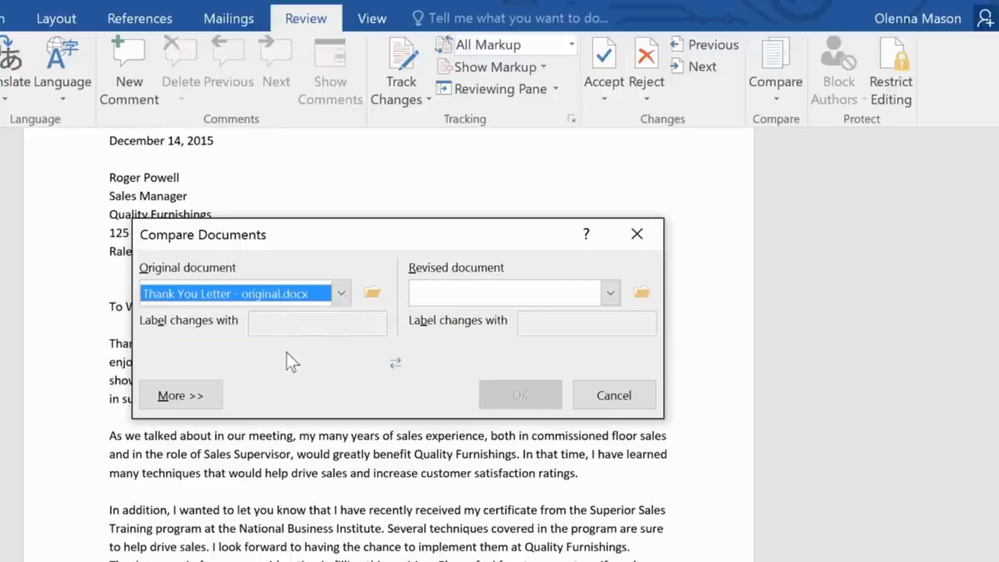
{"action": "left_click", "coordinate": [609, 293]}
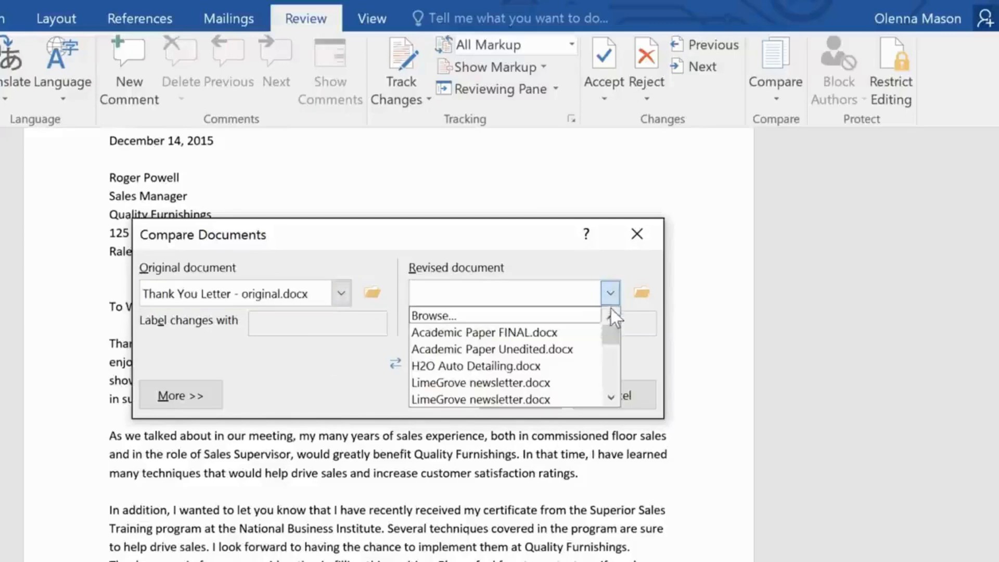
{"action": "left_click_drag", "start_coordinate": [610, 323], "coordinate": [612, 378]}
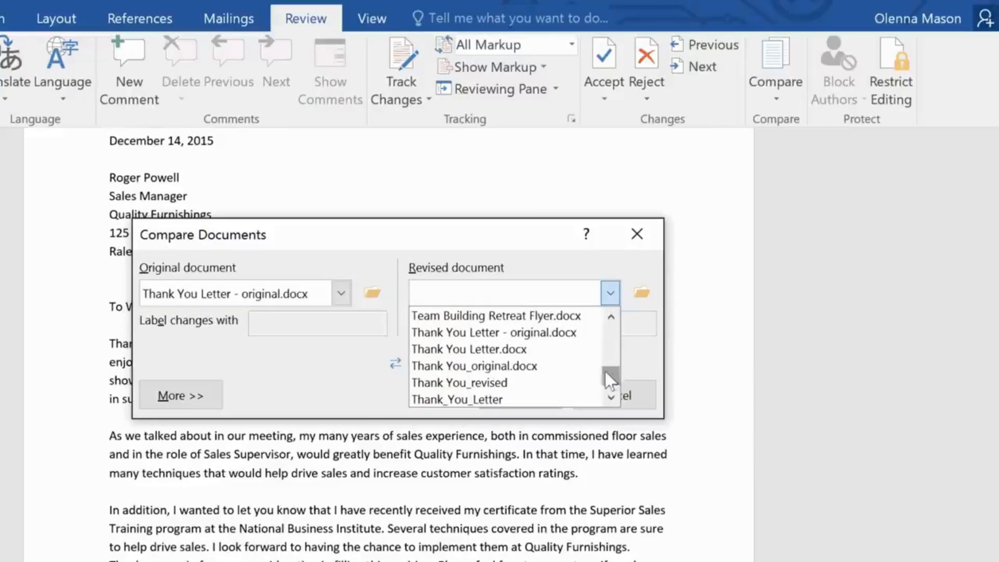
{"action": "left_click", "coordinate": [499, 381]}
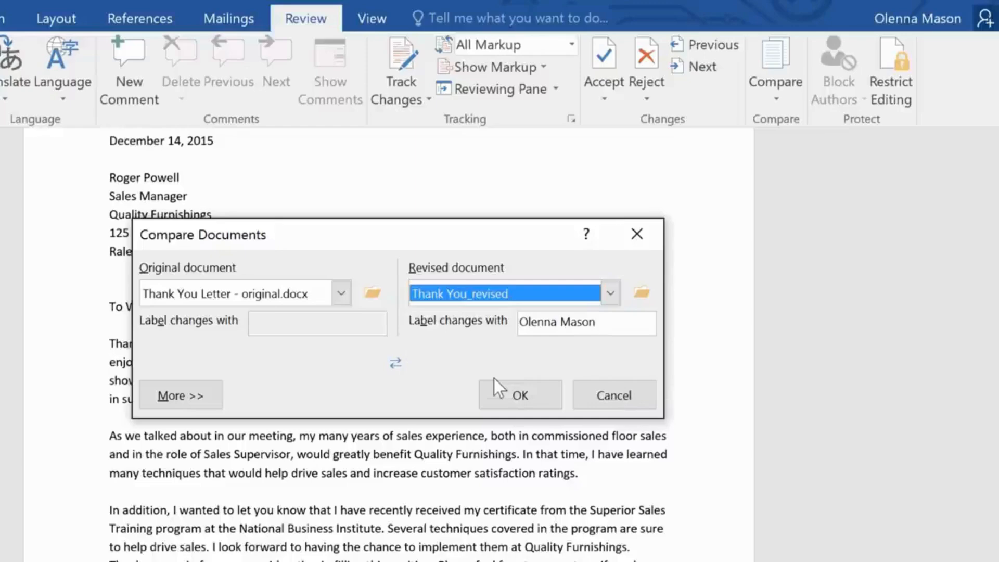
{"action": "left_click", "coordinate": [499, 391]}
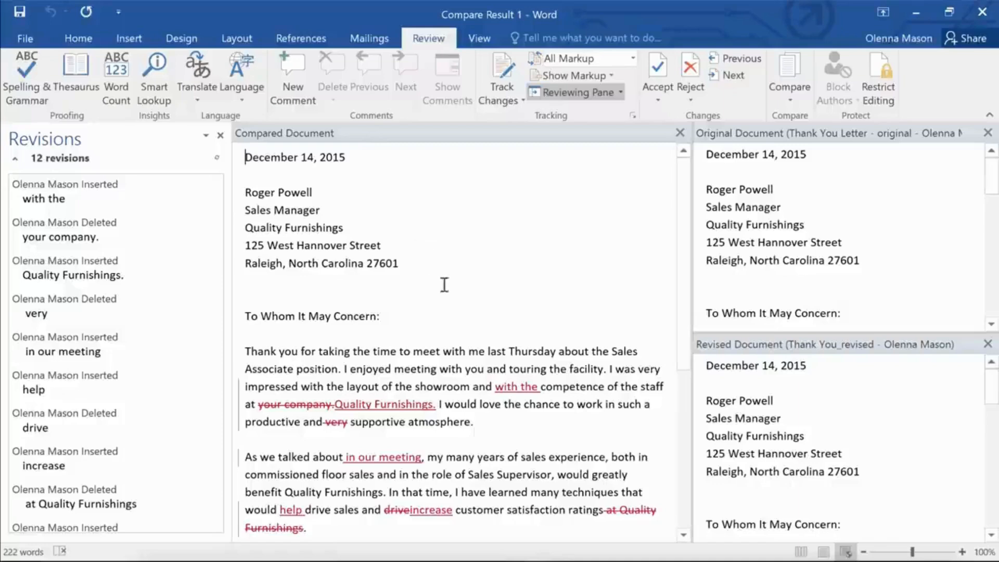
- Accept the inserted words "with the" in the first paragraph of the compared document
{"action": "left_click_drag", "start_coordinate": [495, 385], "coordinate": [541, 386]}
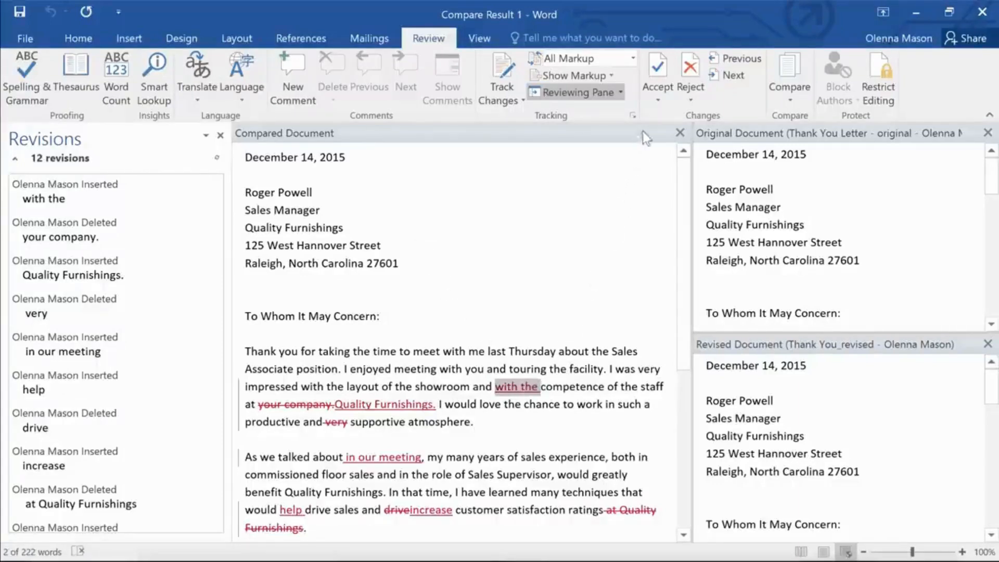
{"action": "left_click", "coordinate": [657, 73]}
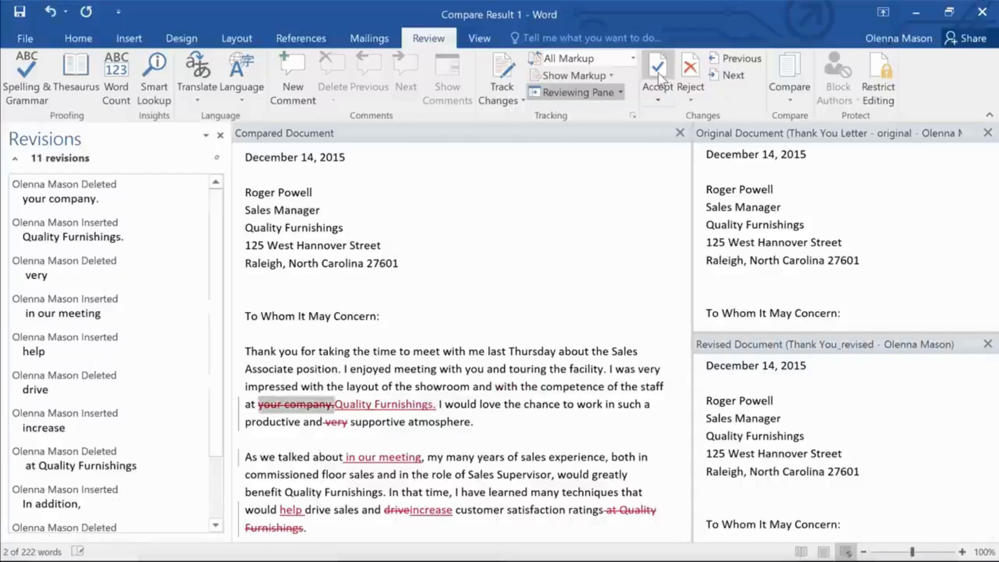